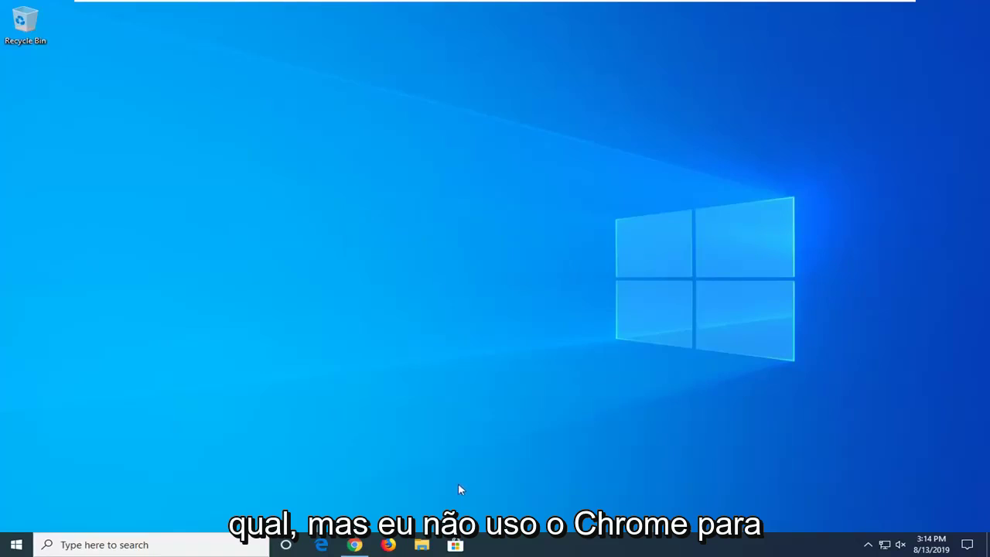
In Chrome, download the Windows 10/8/7/Vista/2008 installer from mediaplayercodecpack.com.
left_click(356, 544)
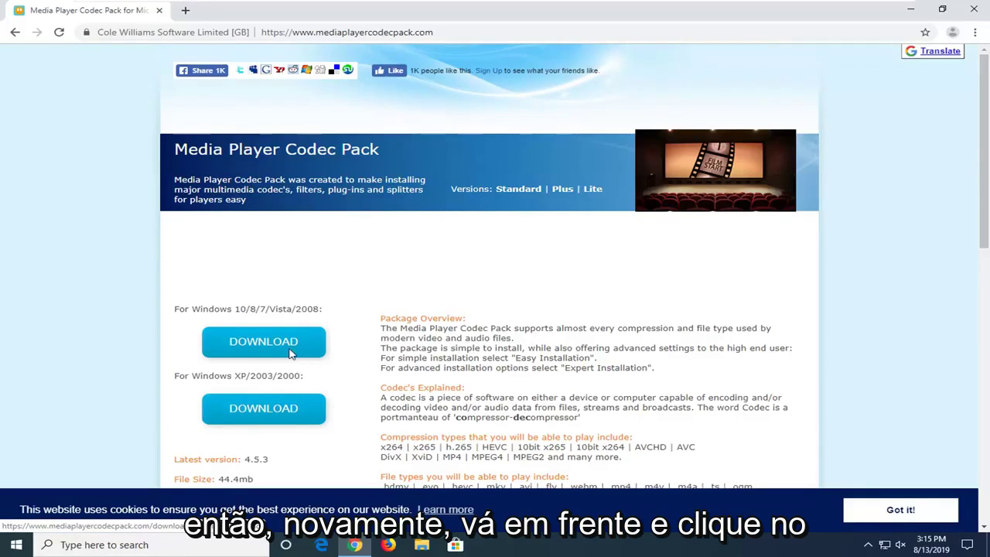
left_click(294, 352)
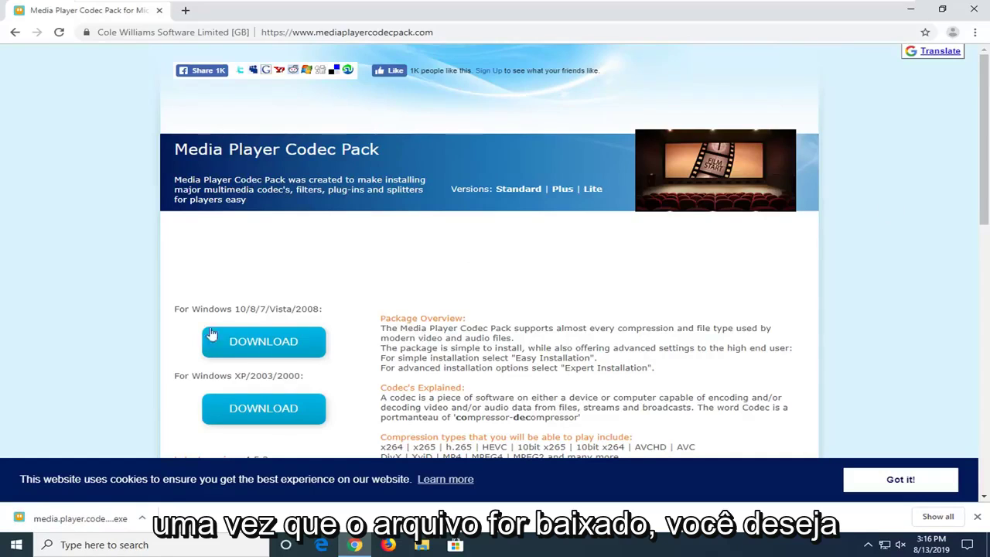
Run the downloaded codec pack .exe, approve the UAC prompt, and minimize Chrome.
left_click(74, 522)
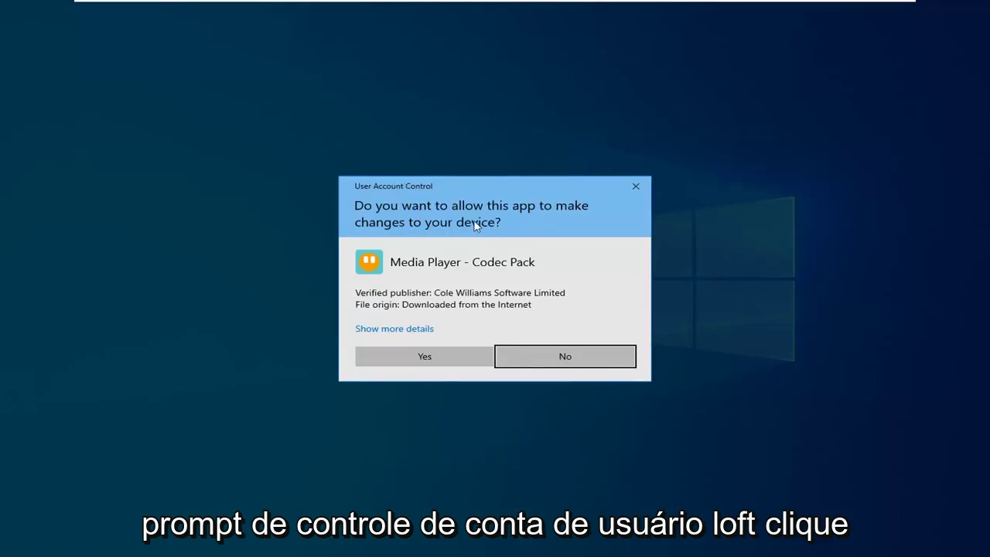
left_click(447, 358)
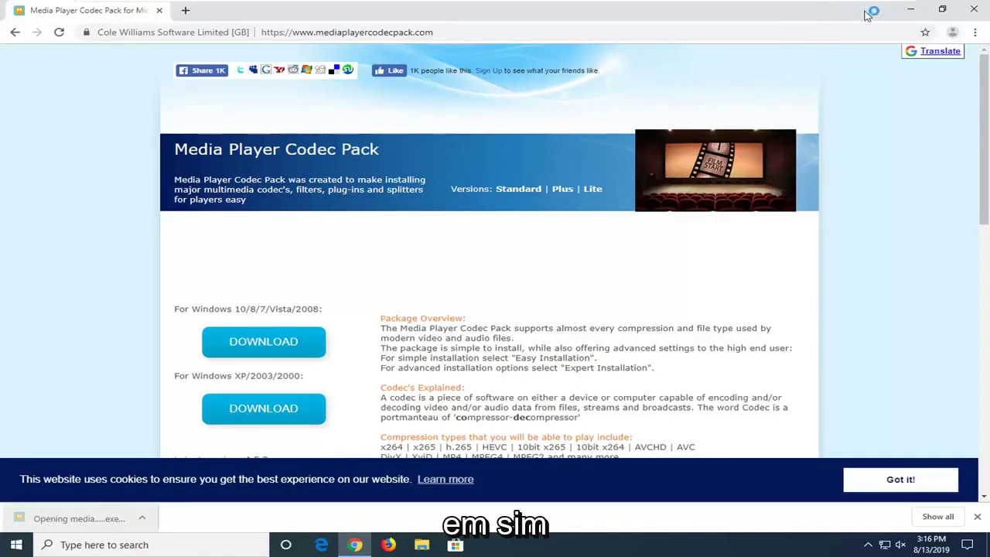
left_click(910, 9)
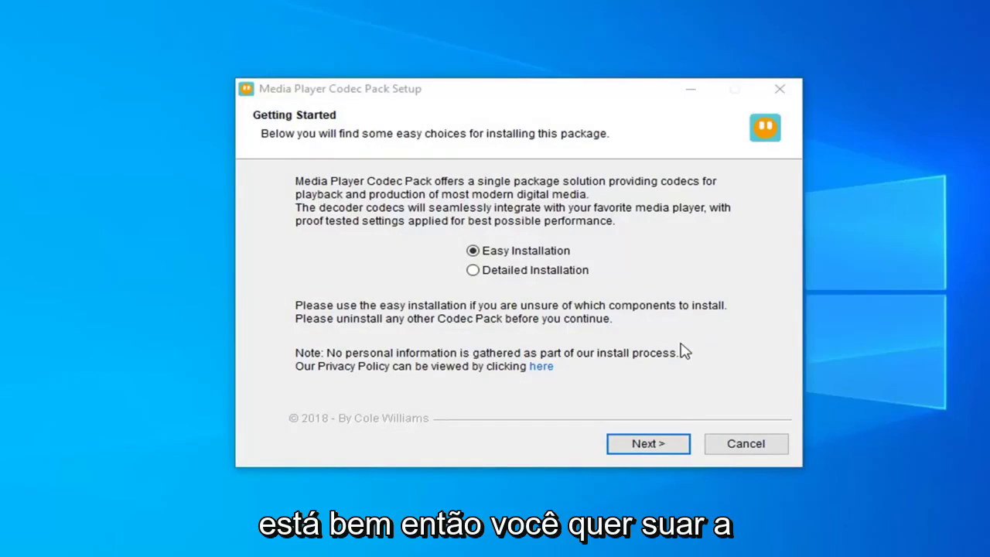
Keep Easy Installation, accept the license, and install the default components.
left_click(650, 448)
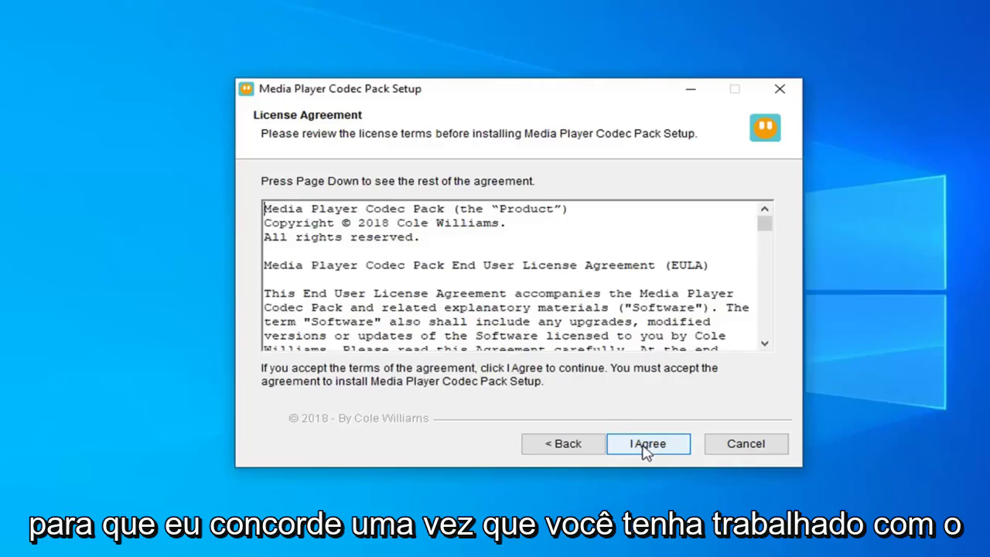
scroll(565, 340, "down", 3)
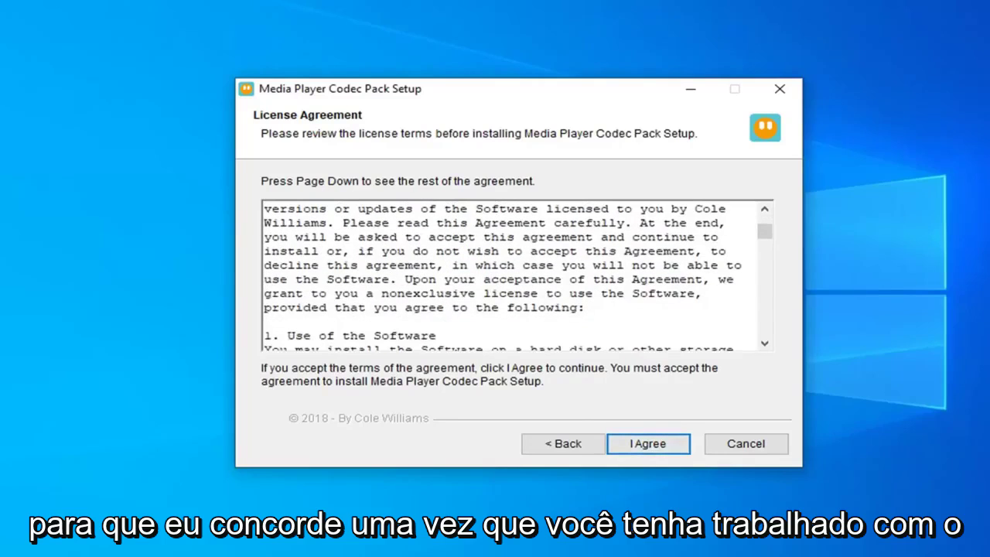
left_click(627, 439)
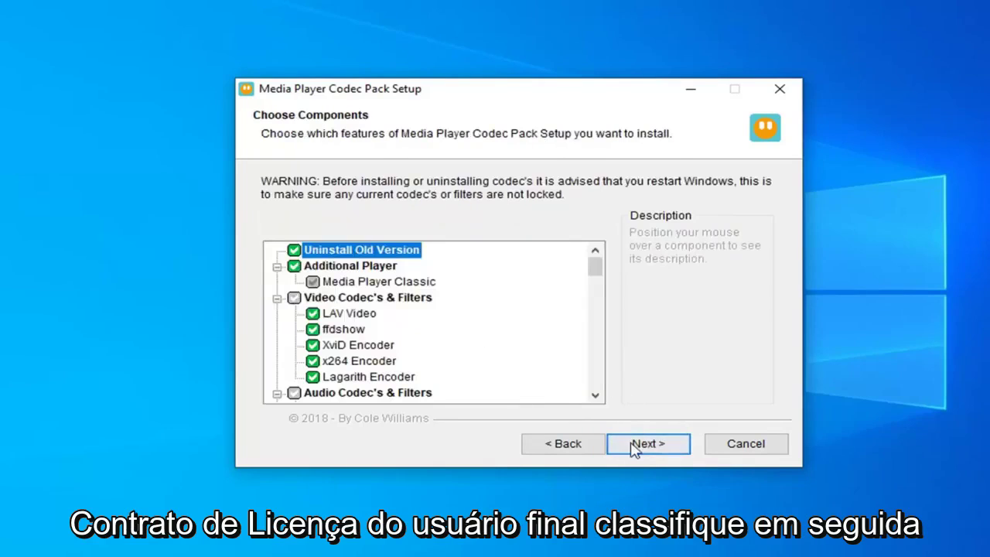
left_click(634, 445)
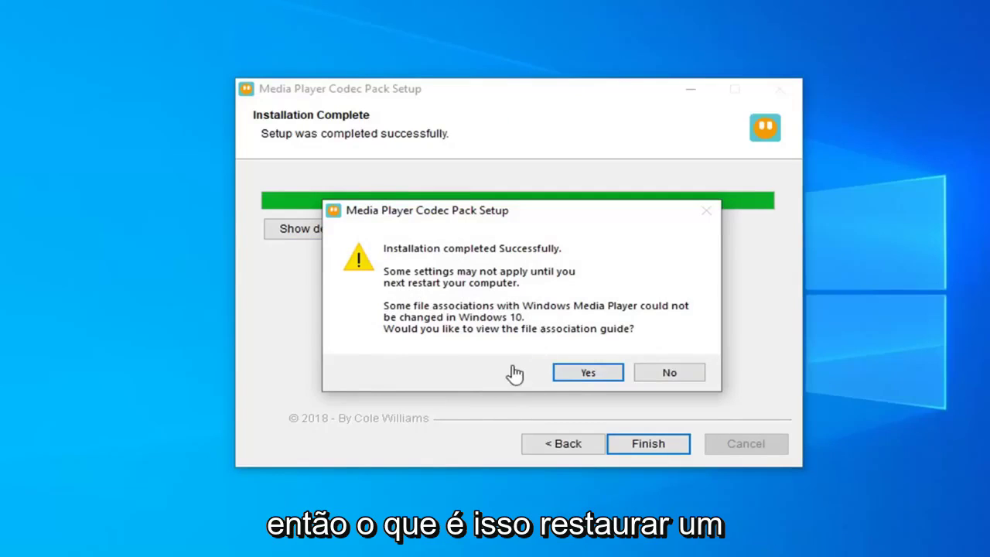
Decline the file association guide and close the finished setup.
left_click(666, 374)
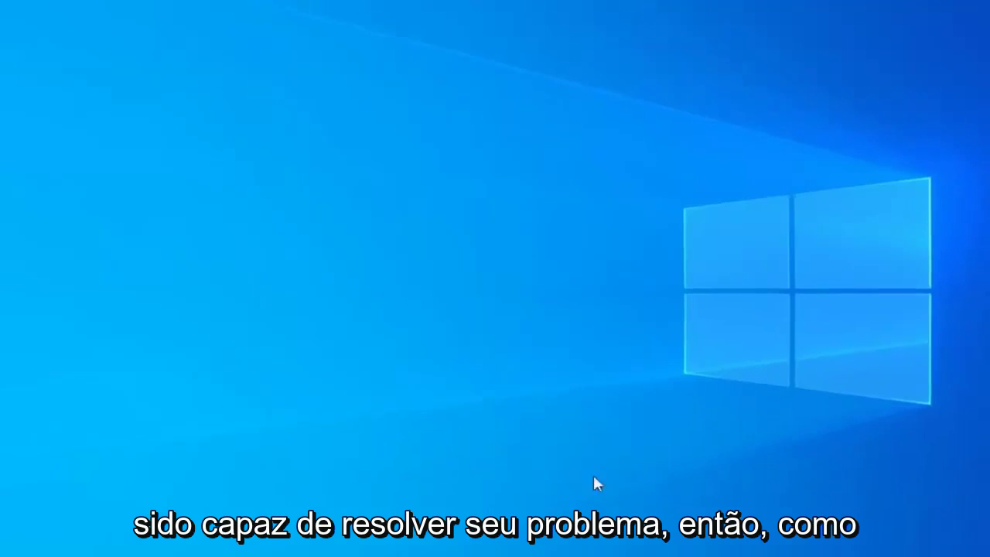